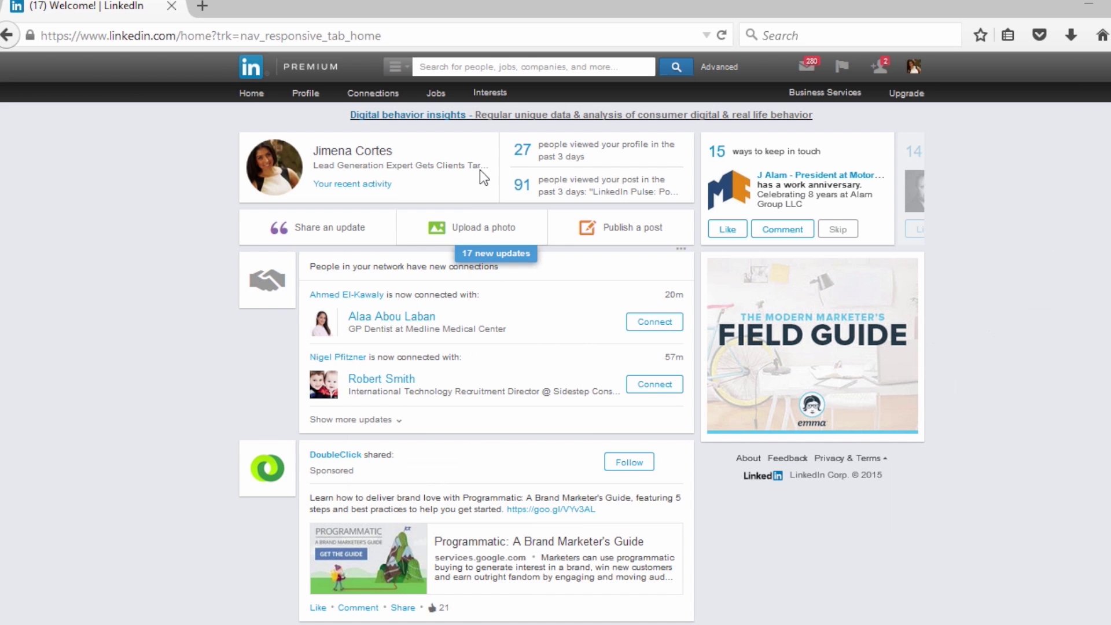
# - Open Connections and filter the list by the 'seo prospect' tag
pyautogui.click(364, 95)
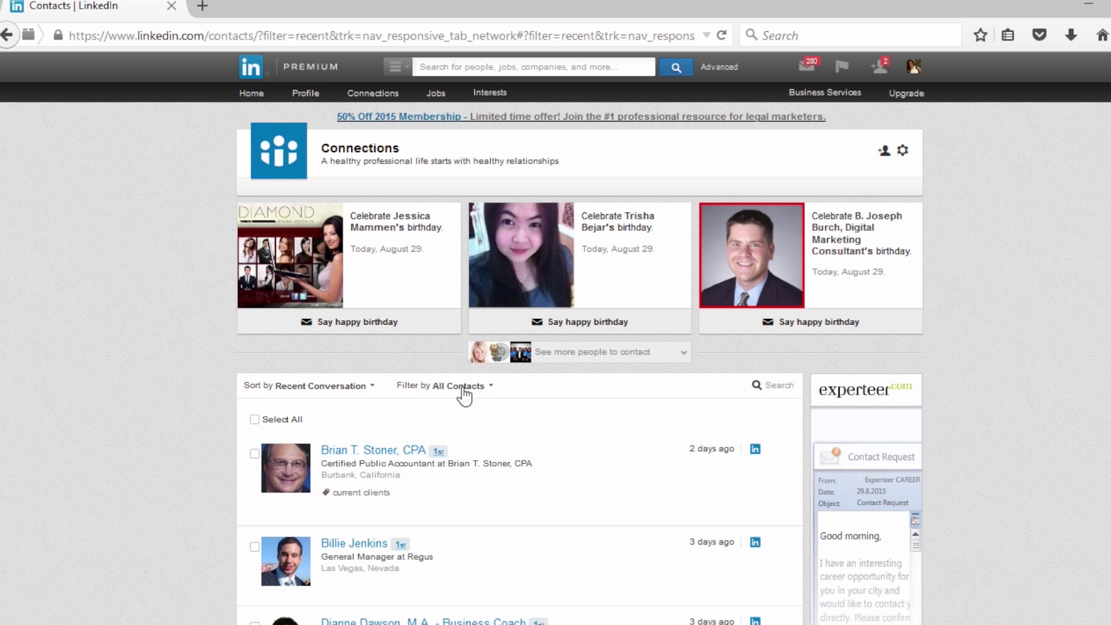
pyautogui.click(478, 387)
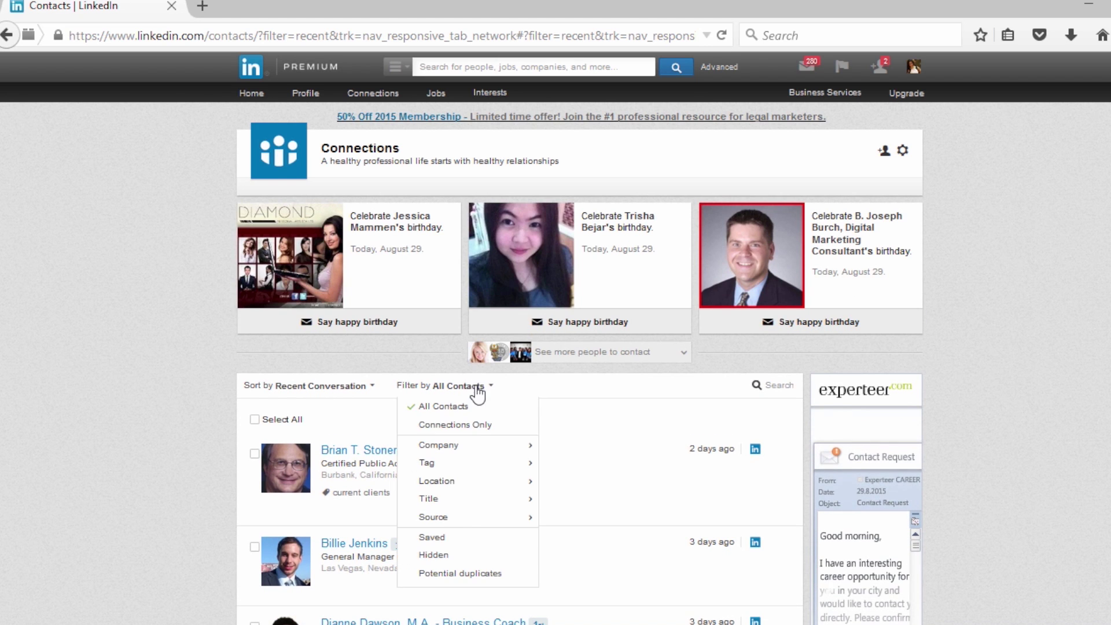
pyautogui.click(468, 468)
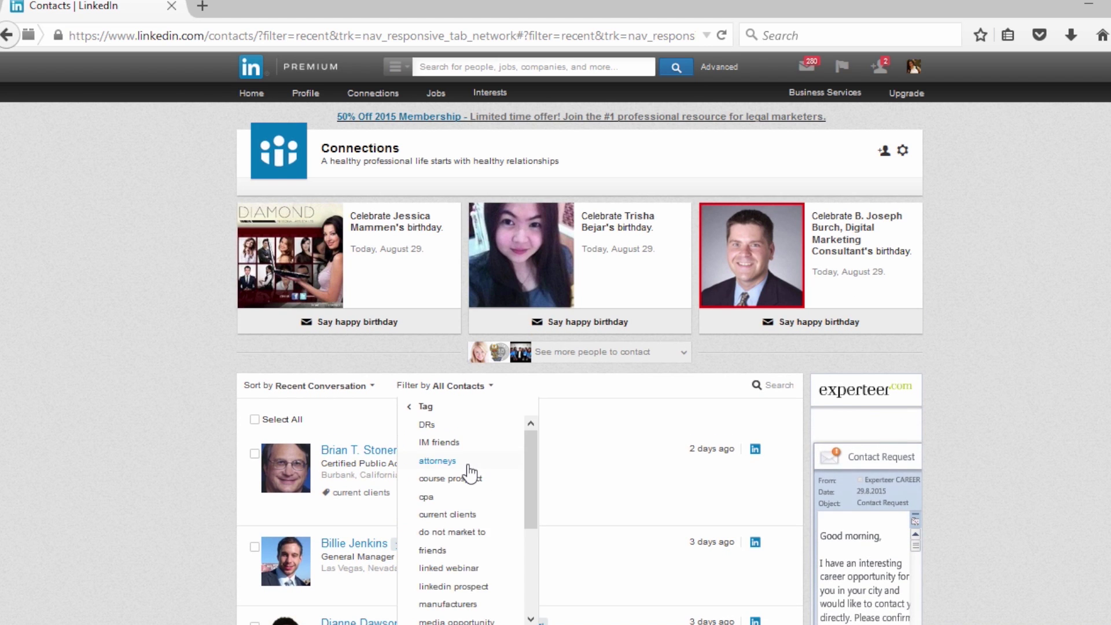
pyautogui.scroll(-5, 466, 468)
pyautogui.scroll(-3, 519, 488)
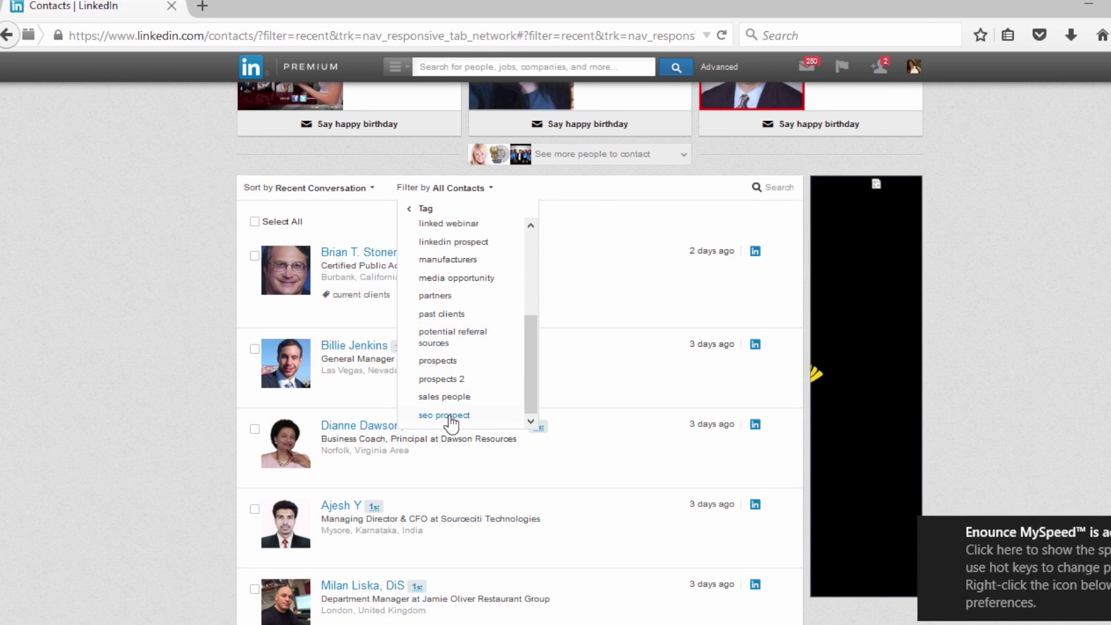
pyautogui.click(447, 417)
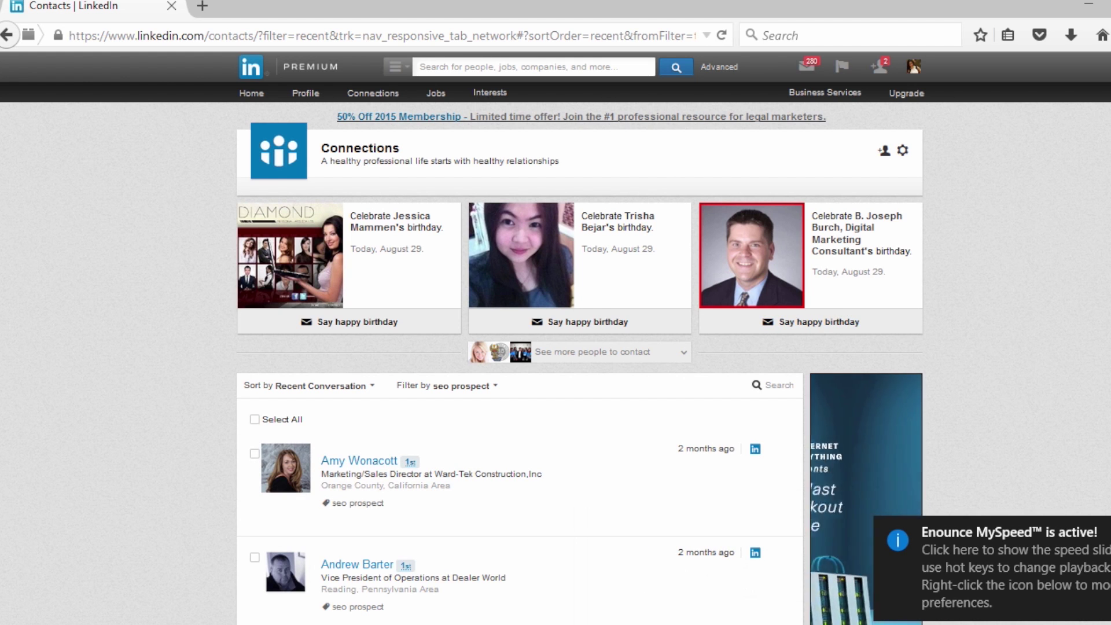
# - Select all 'seo prospect' connections, start a group message, and dismiss the unconnected-contacts warning
pyautogui.click(254, 419)
pyautogui.scroll(-15, 1044, 347)
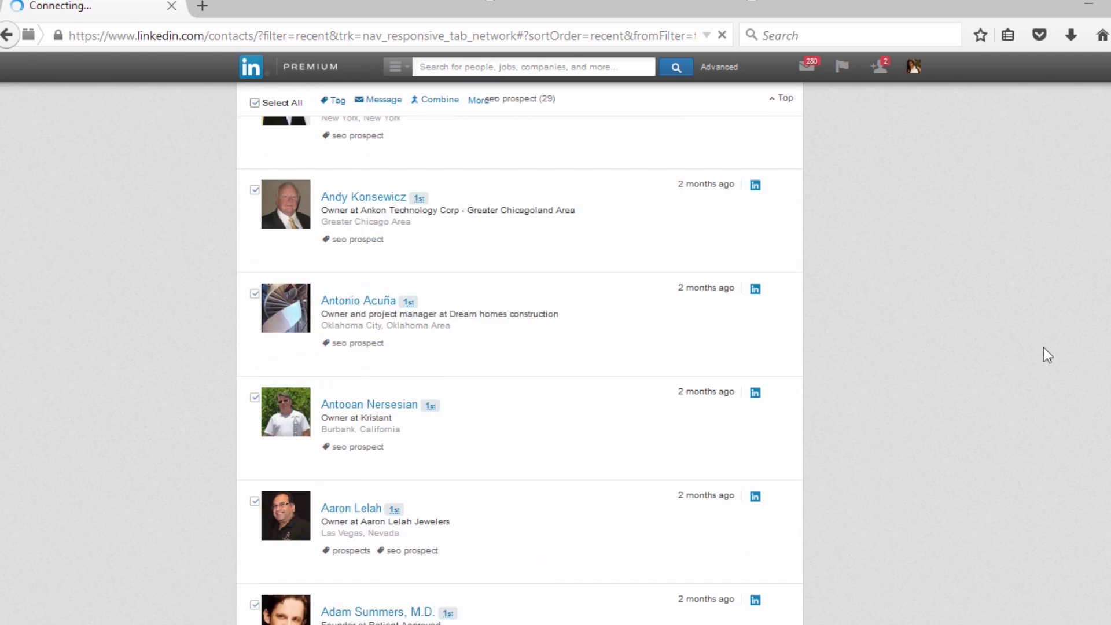
pyautogui.scroll(-20, 931, 371)
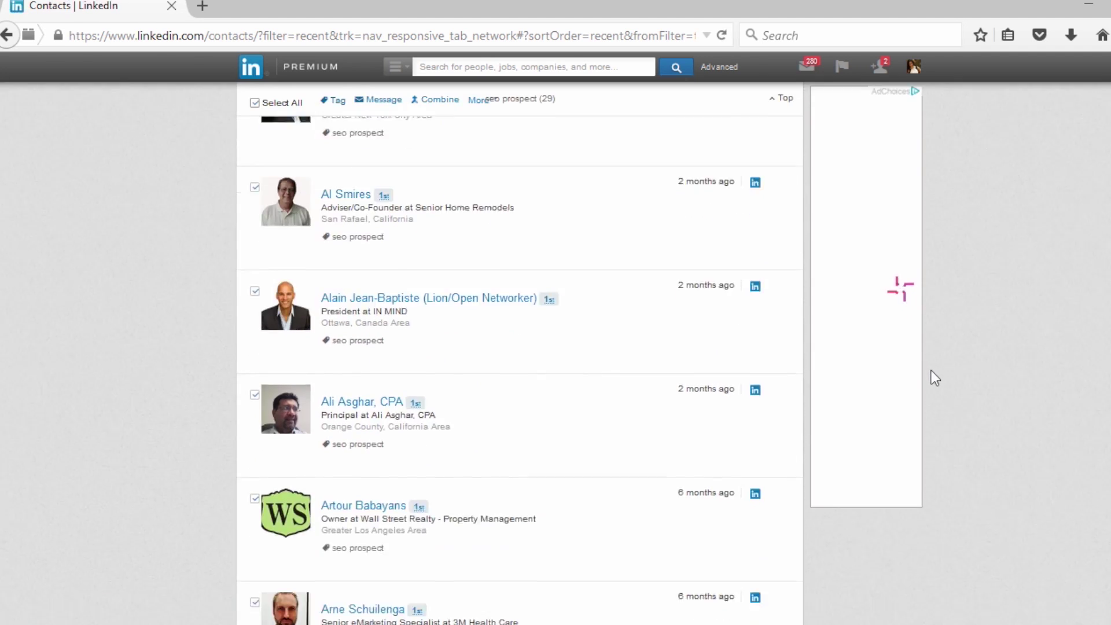
pyautogui.scroll(-12, 1008, 443)
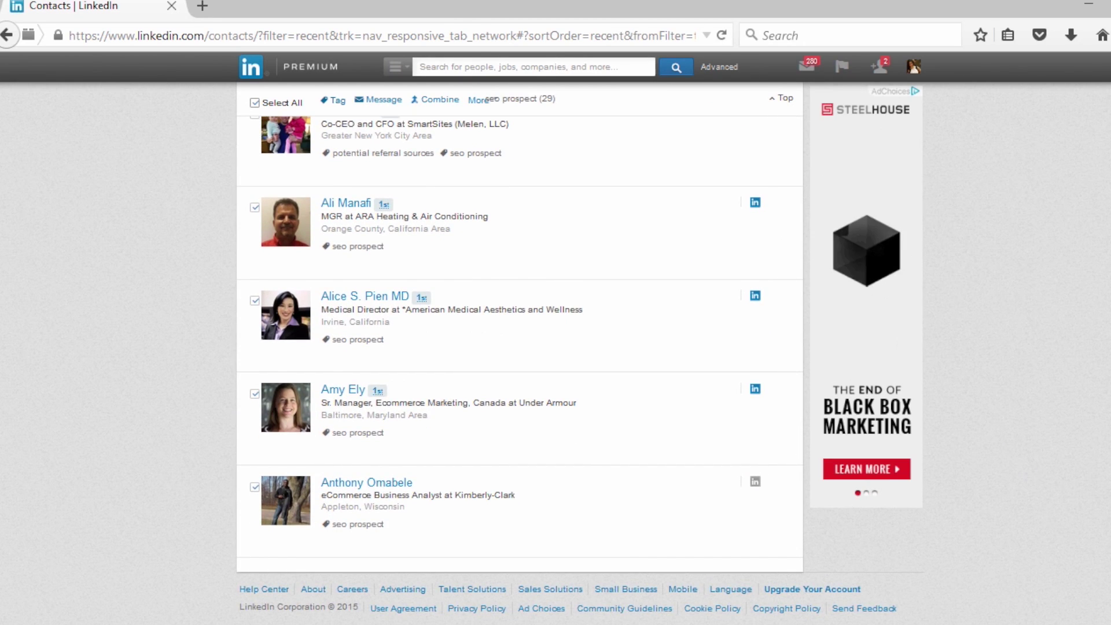
pyautogui.scroll(20, 521, 347)
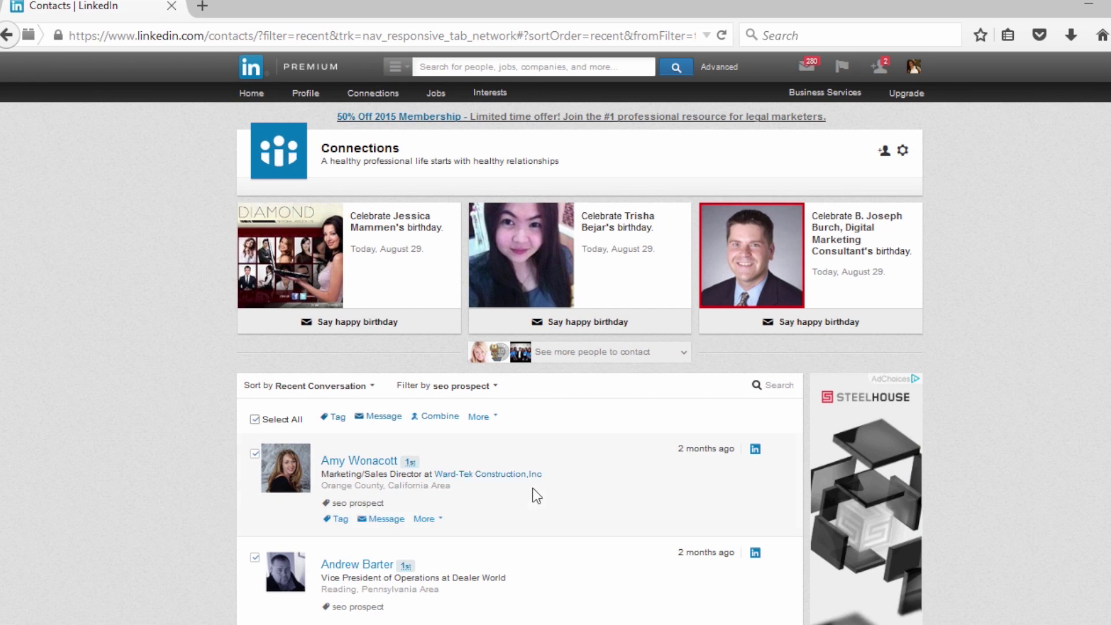
pyautogui.click(382, 417)
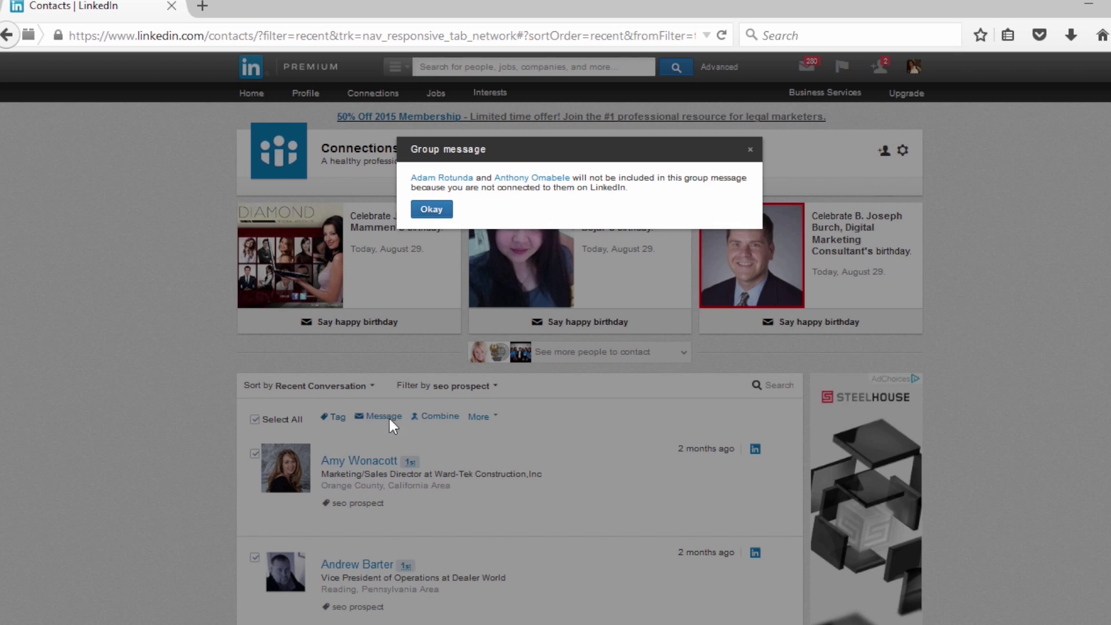
pyautogui.click(431, 210)
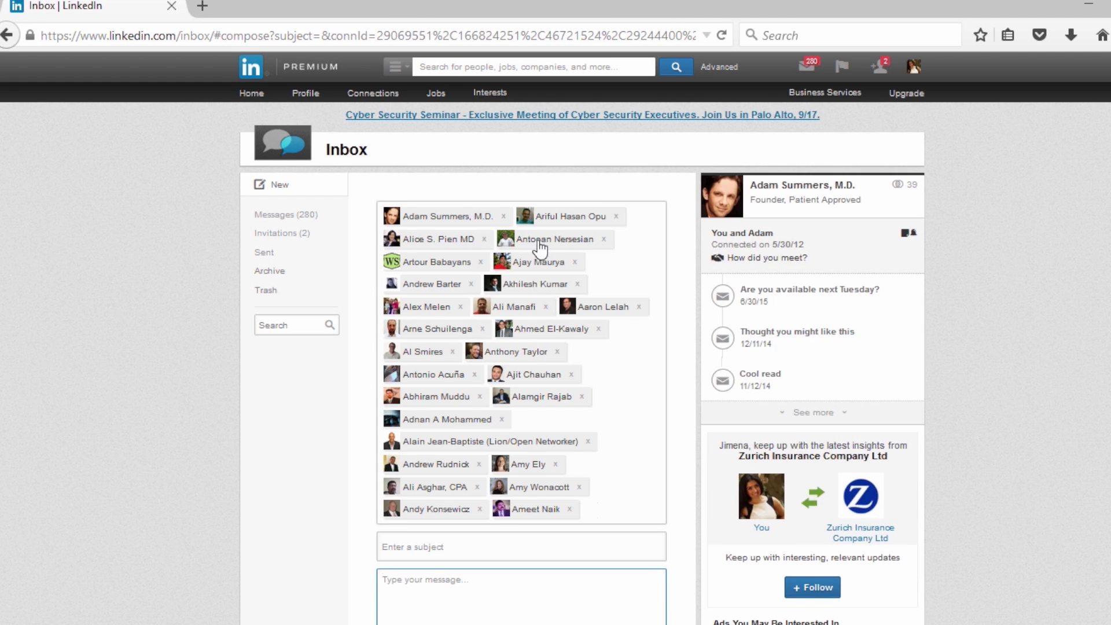
# - Paste the outreach template and add blank lines after the accountants sentence, 'helpful' sentence and Link line
pyautogui.scroll(-5, 466, 372)
pyautogui.write("Hey!  I hope everything is going great on your side. I was going through my connections, and noticed that I have many accountants (niche they are in). We are here on LinkedIn to grow our business and help each other out, so I pulled some very practical information on how accountants can make the most out of LinkedIn. **It's free information, nothing to sell** I implemented the tips on the article and this was my result.... I hope you find this helpful. **Link** Have a great rest of your week, and please let me know if you found this useful. I look forward to hearing from you. Regards, Your Name")
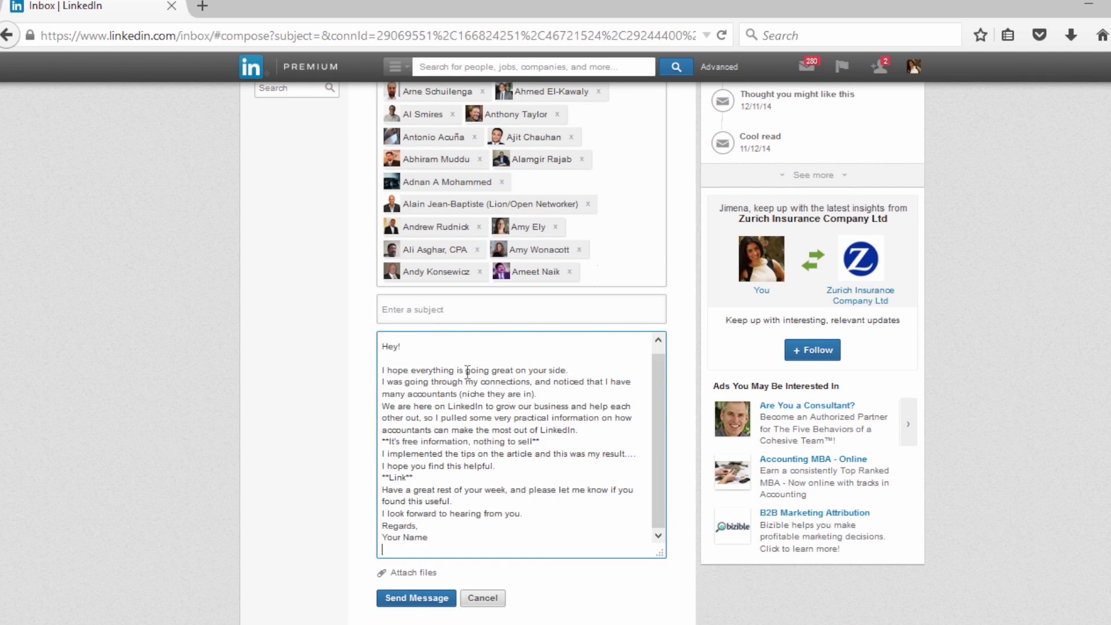
pyautogui.click(555, 395)
pyautogui.press('Return')
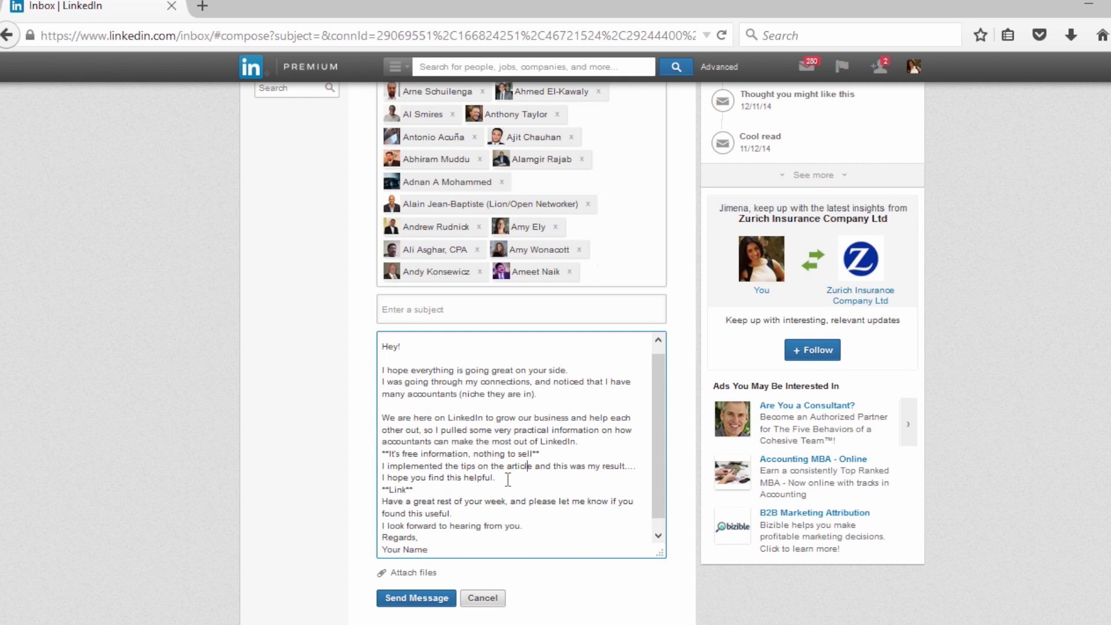
pyautogui.click(507, 478)
pyautogui.press('Return')
pyautogui.click(484, 501)
pyautogui.press('Return')
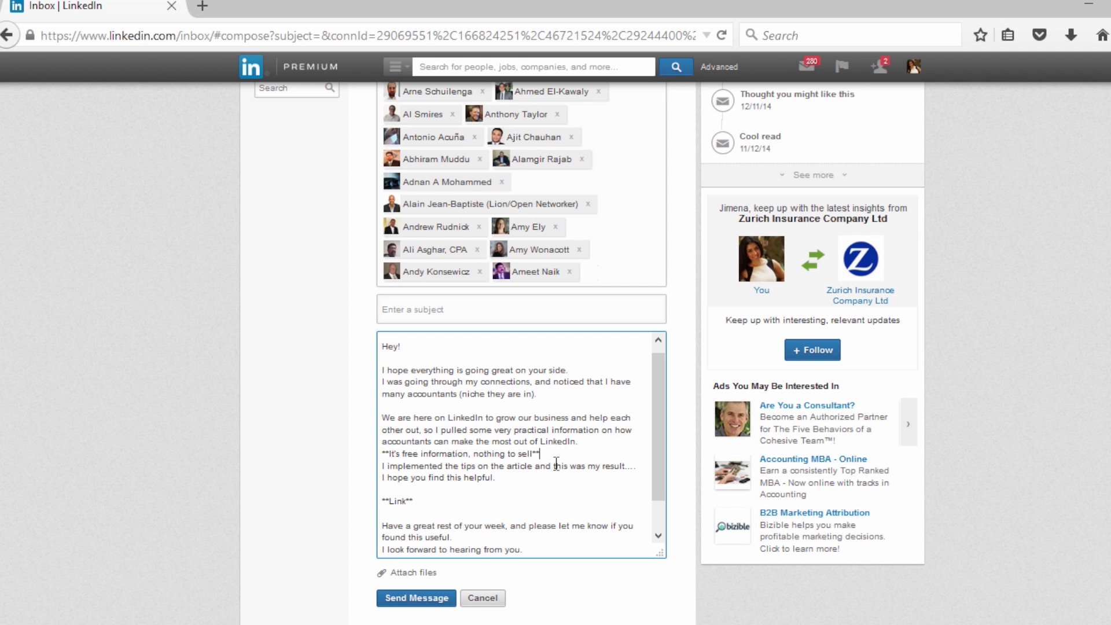
# - Add blank lines after the 'nothing to sell', 'LinkedIn.' and 'found this useful' lines
pyautogui.click(556, 455)
pyautogui.press('Return')
pyautogui.click(600, 444)
pyautogui.press('Return')
pyautogui.scroll(-3, 471, 463)
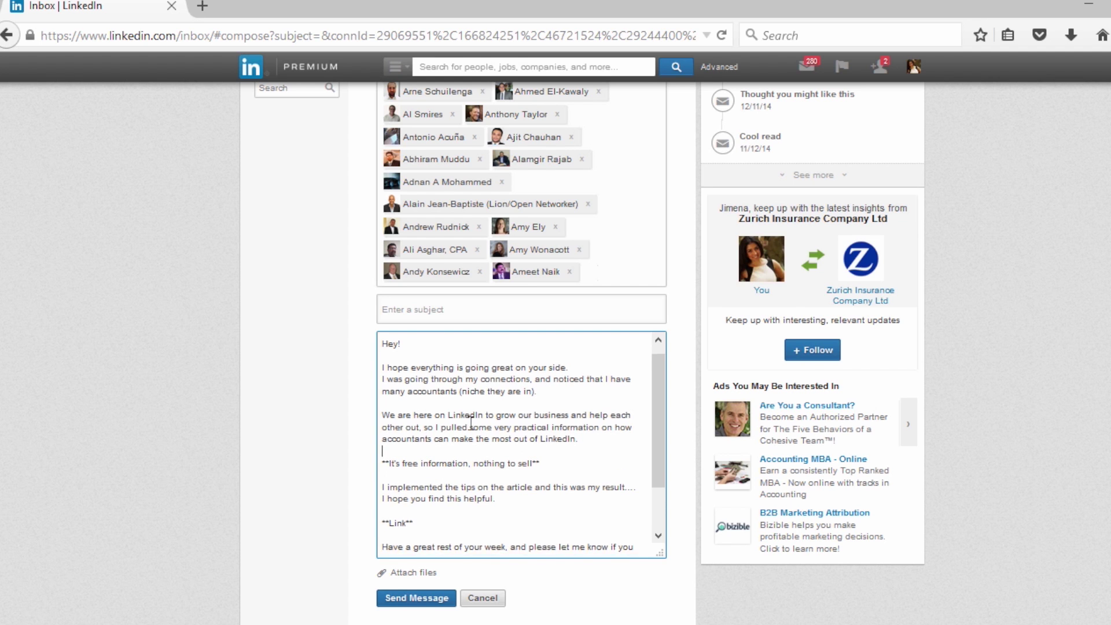
pyautogui.click(469, 400)
pyautogui.press('Return')
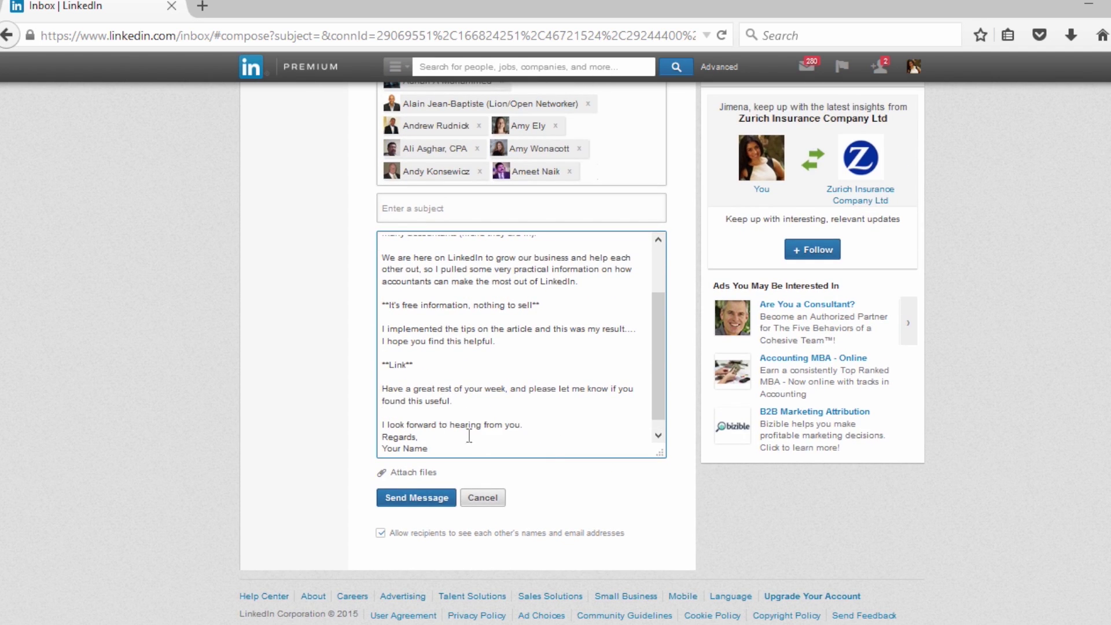
pyautogui.click(554, 424)
pyautogui.scroll(5, 551, 424)
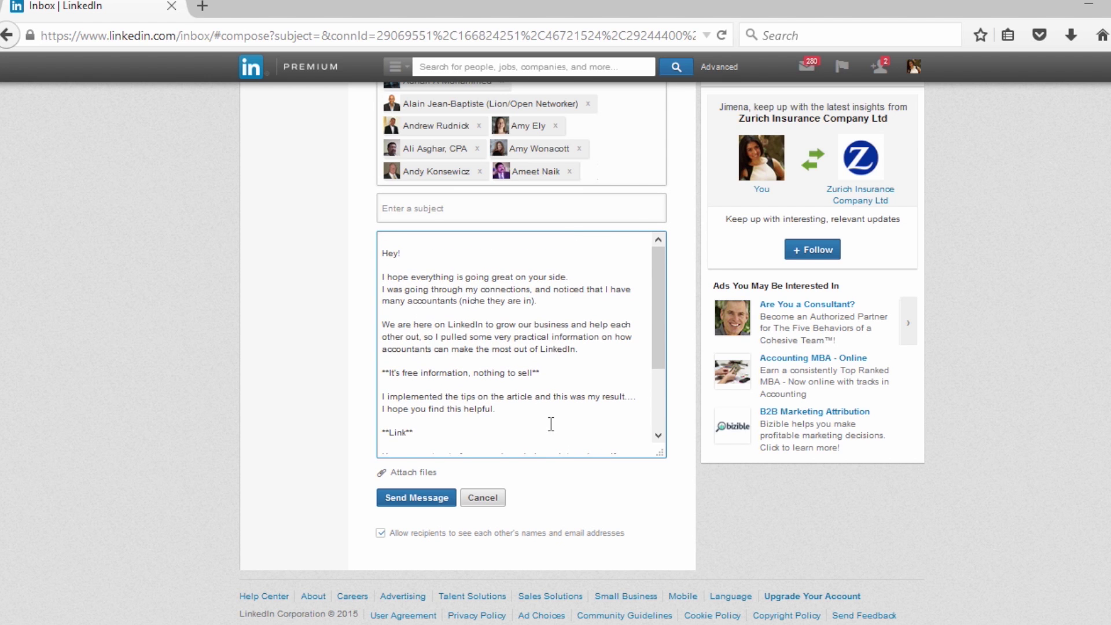
# - Uncheck 'Allow recipients to see each other's names and email addresses' on the group message
pyautogui.click(382, 253)
pyautogui.scroll(-1, 403, 363)
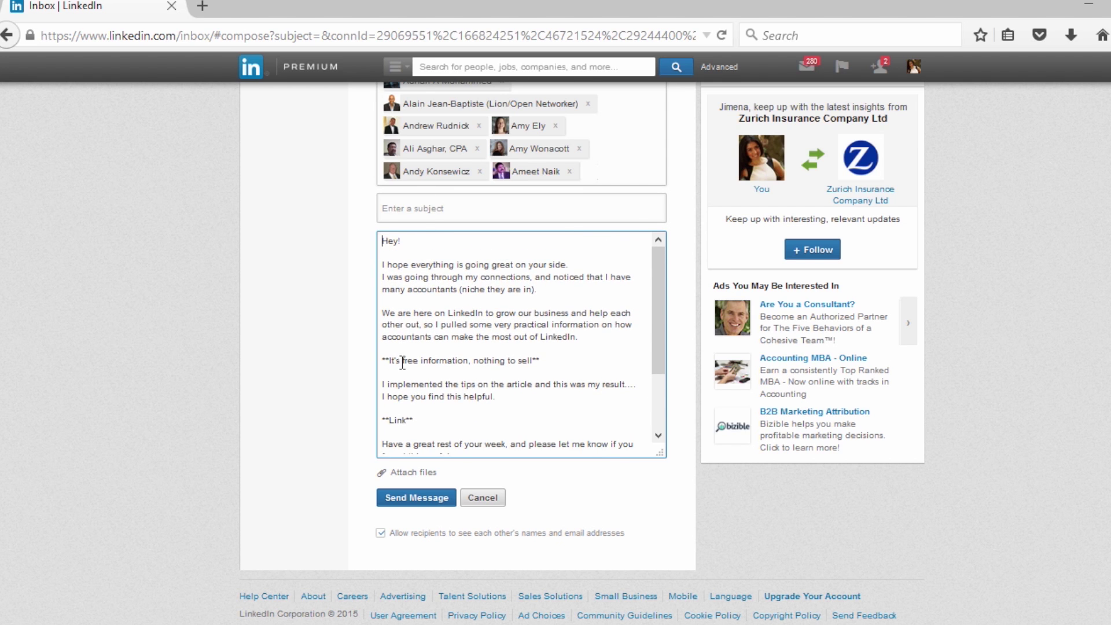
pyautogui.click(421, 215)
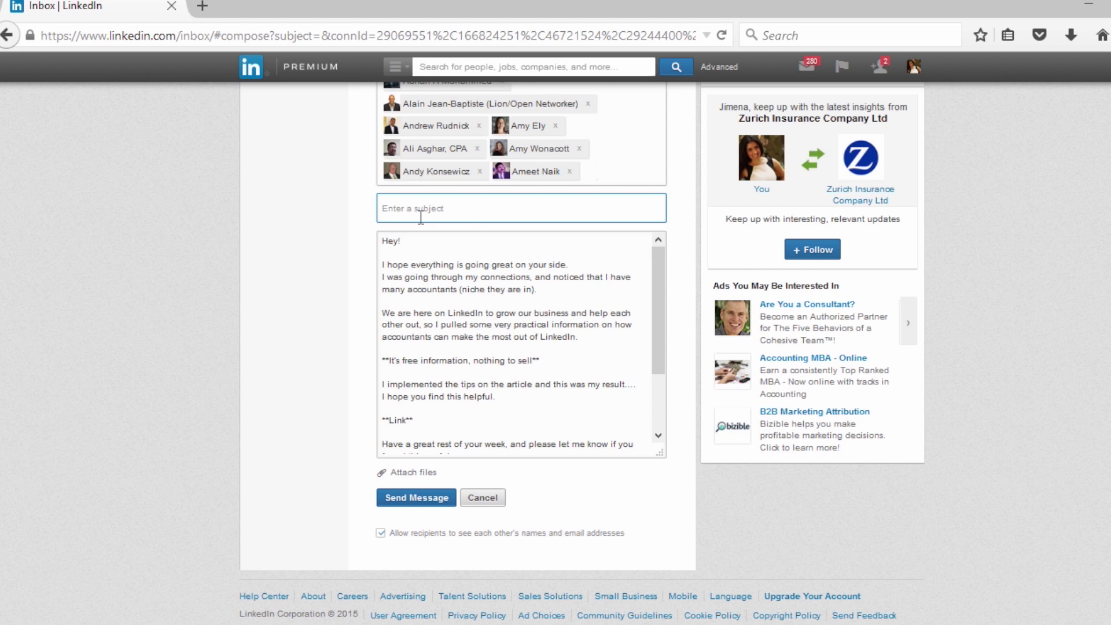
pyautogui.click(381, 534)
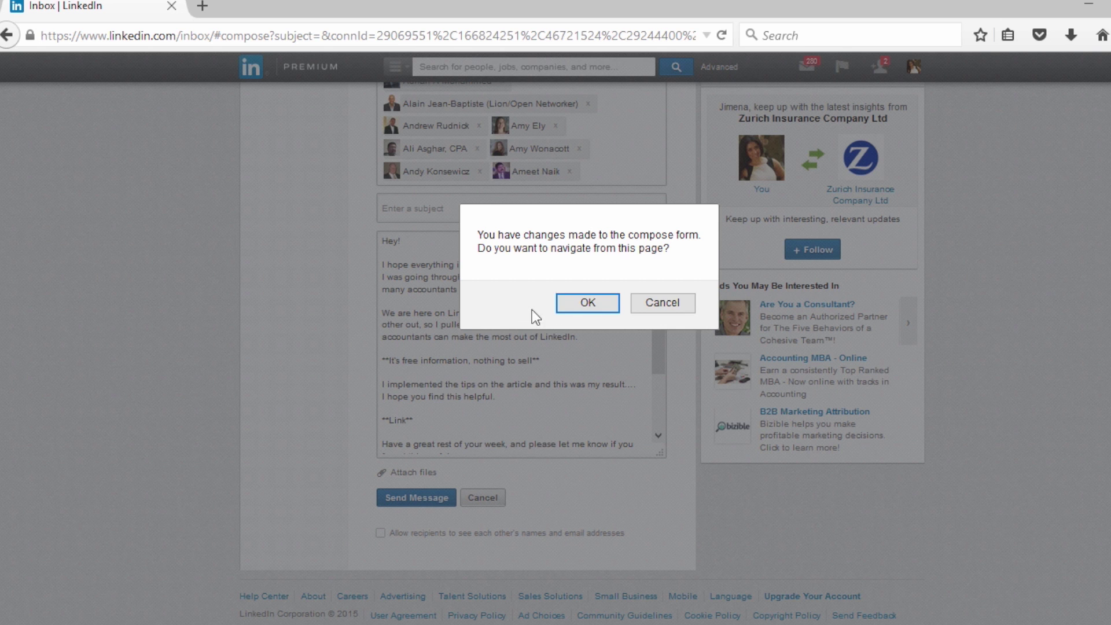
# - Confirm leaving the unsent message and go back to the LinkedIn home feed
pyautogui.click(584, 302)
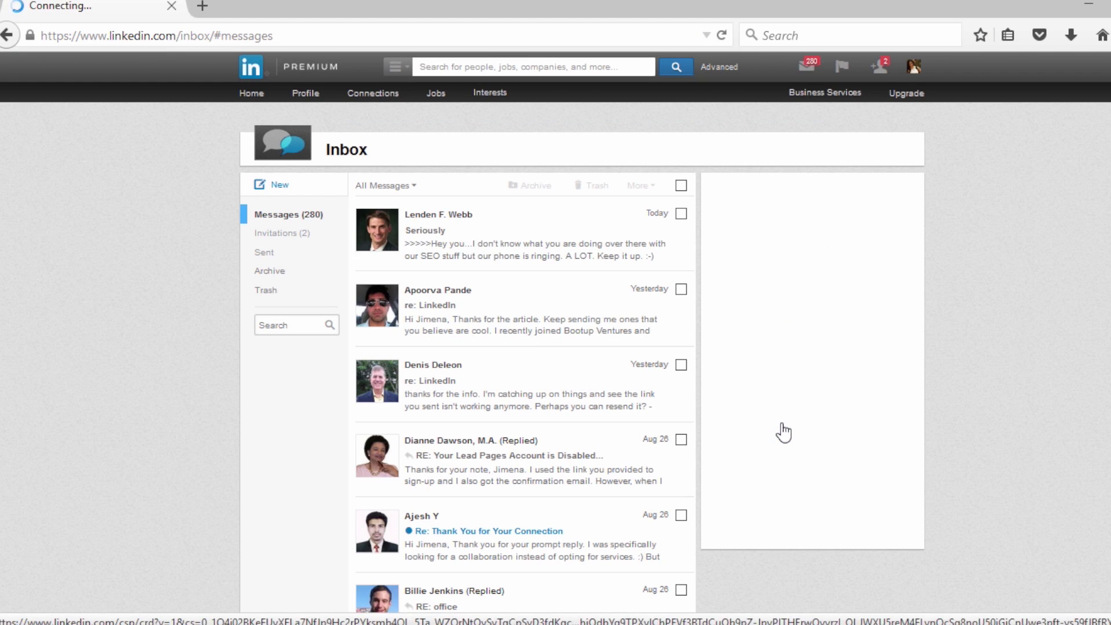
pyautogui.click(384, 186)
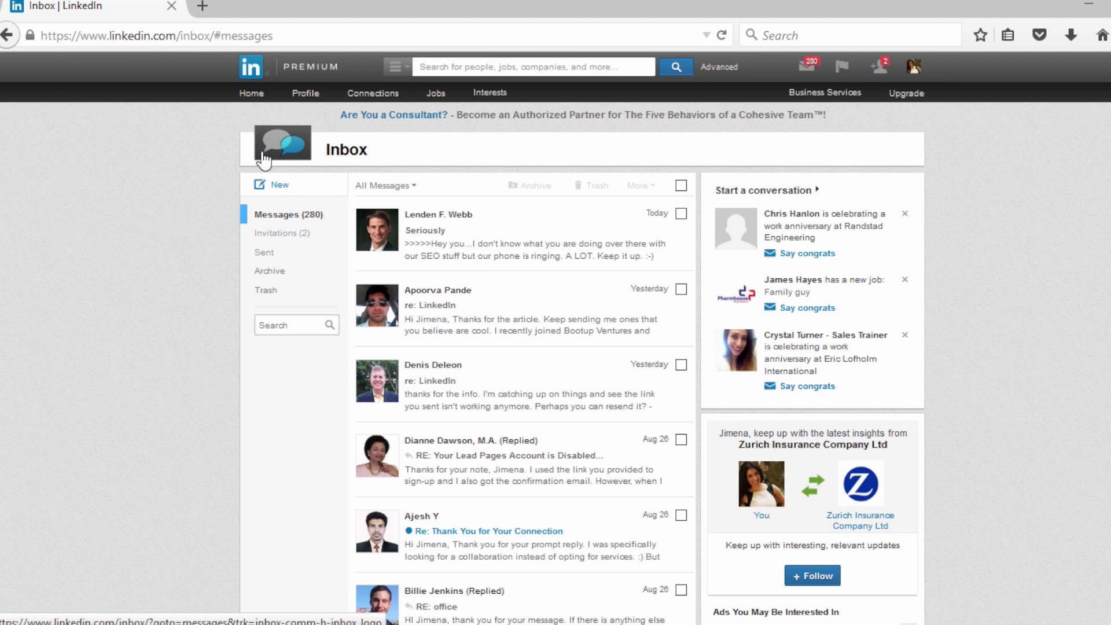
pyautogui.click(260, 104)
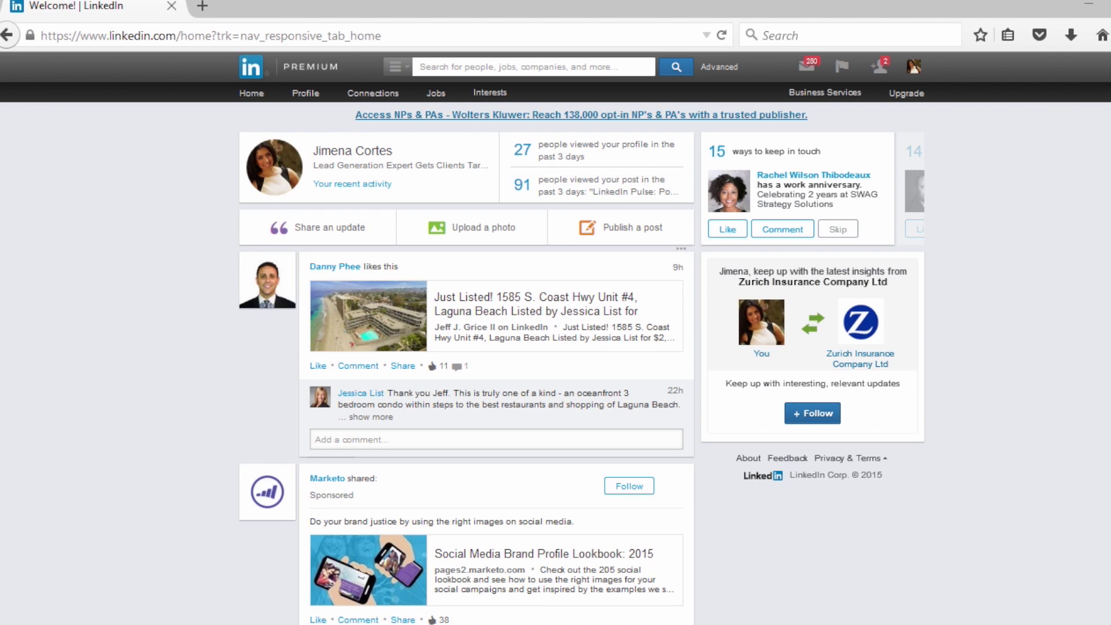